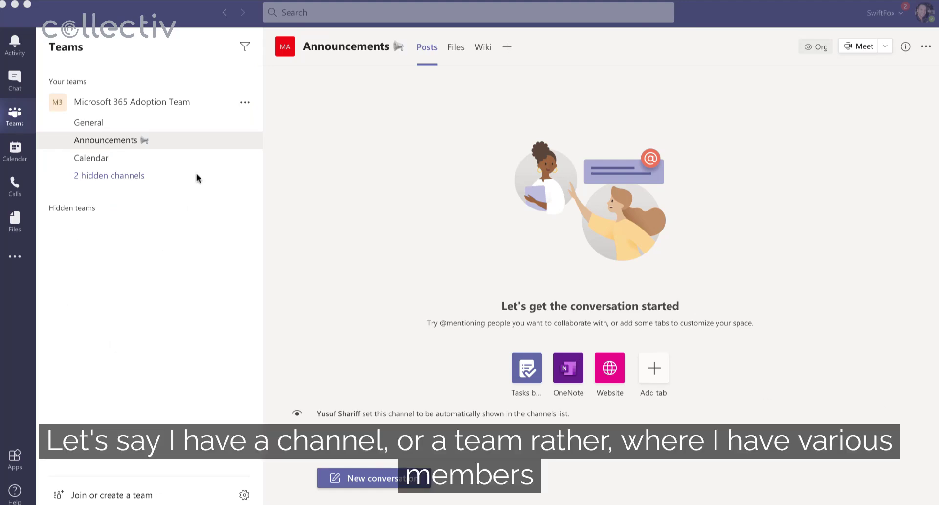
Open the file library of the General channel in the Microsoft 365 Adoption Team.
left_click(179, 153)
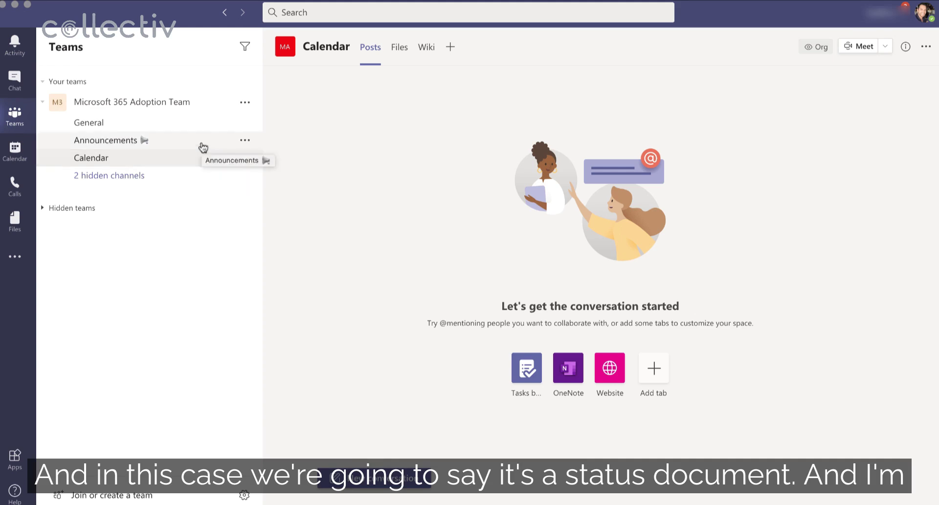
left_click(146, 175)
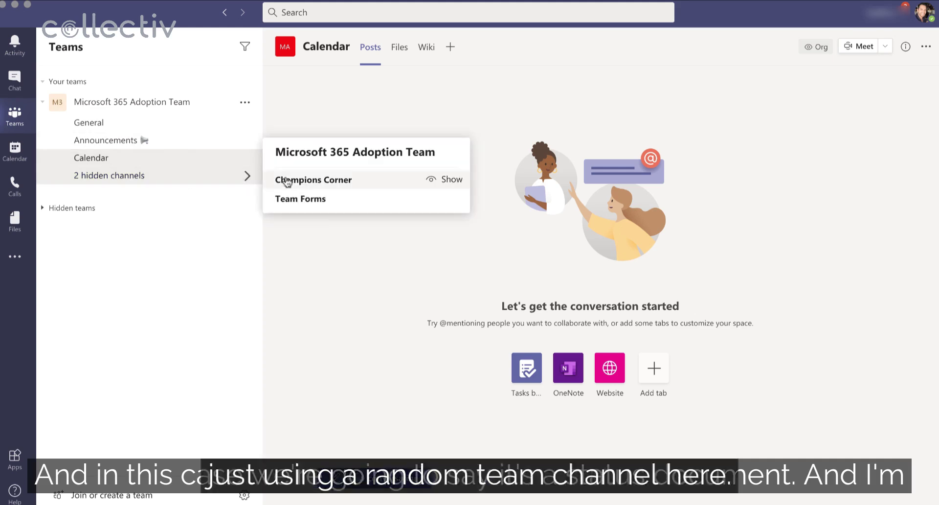
left_click(171, 121)
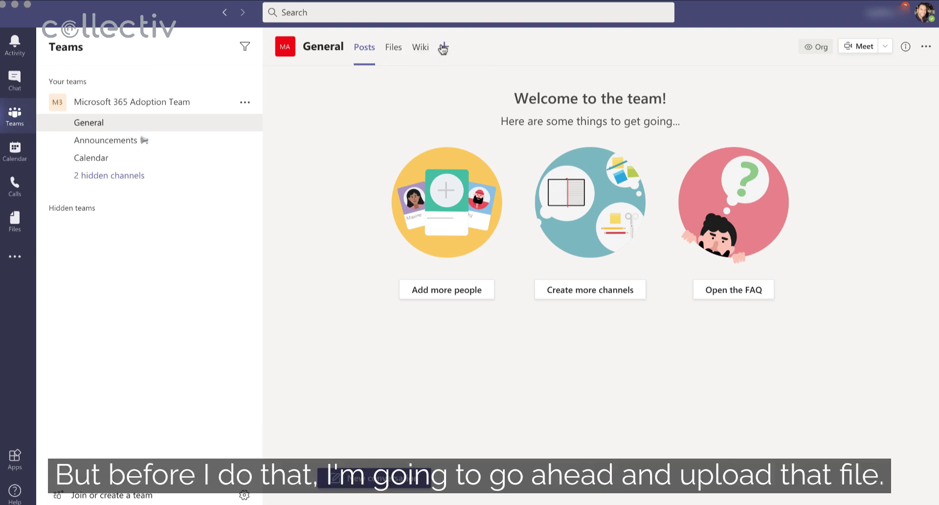
left_click(393, 48)
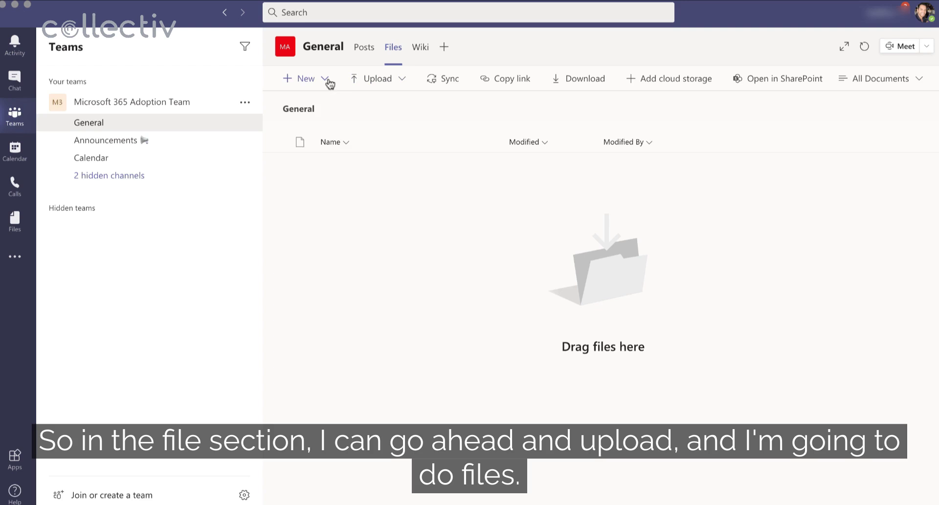
Upload Status Doc.xlsx from the Desktop to the General channel's files.
left_click(325, 79)
left_click(365, 79)
left_click(379, 103)
scroll(377, 163, "down", 10)
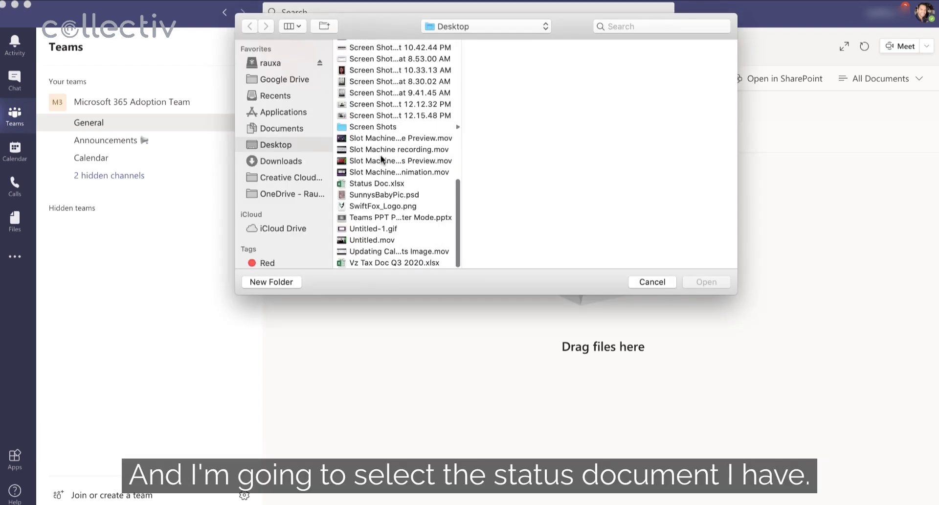
left_click(378, 182)
left_click(707, 283)
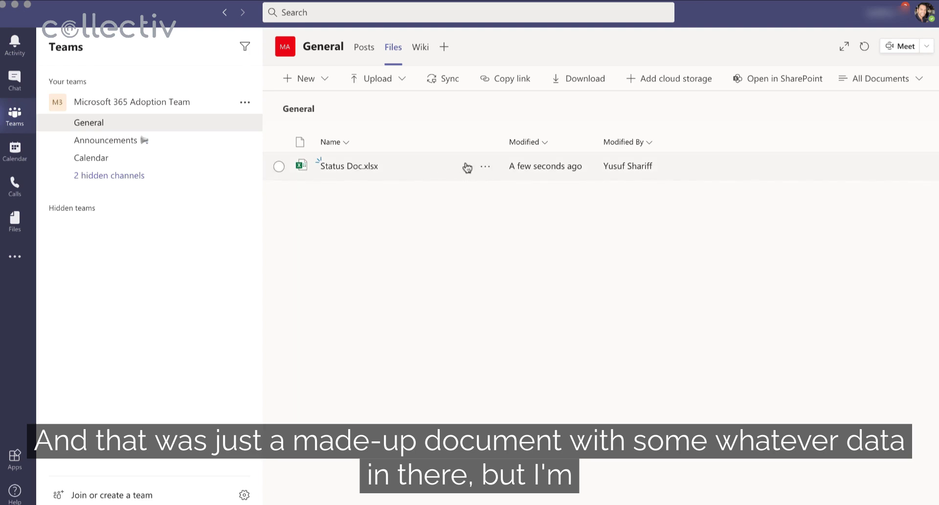
Make the uploaded Status Doc.xlsx a tab in the General channel.
left_click(485, 168)
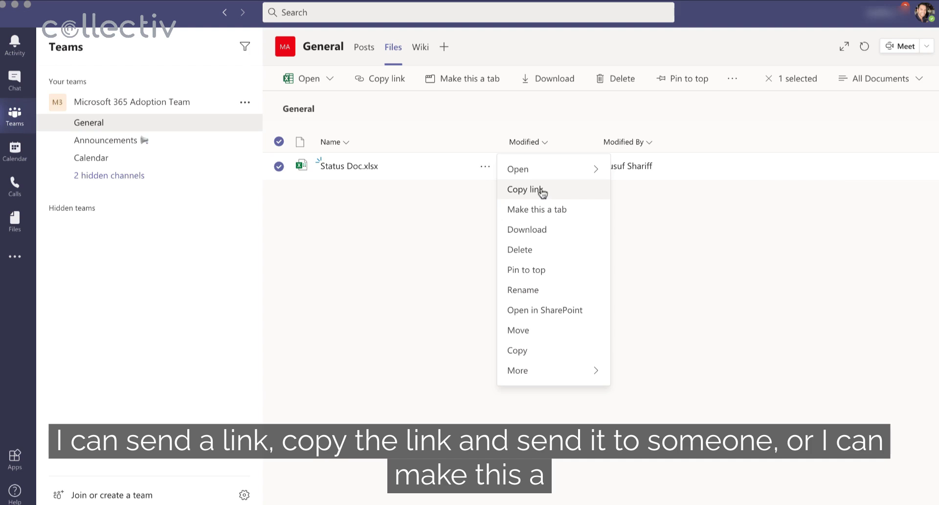
left_click(560, 211)
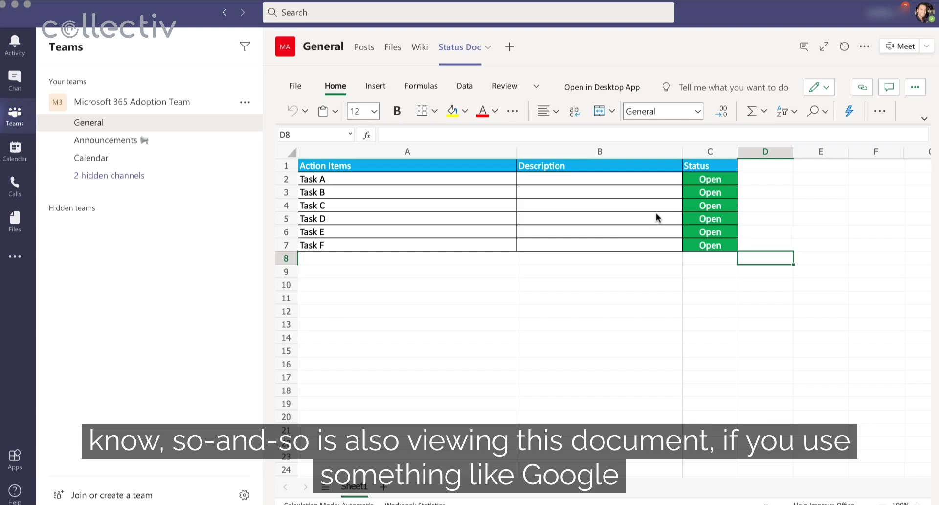
left_click(591, 297)
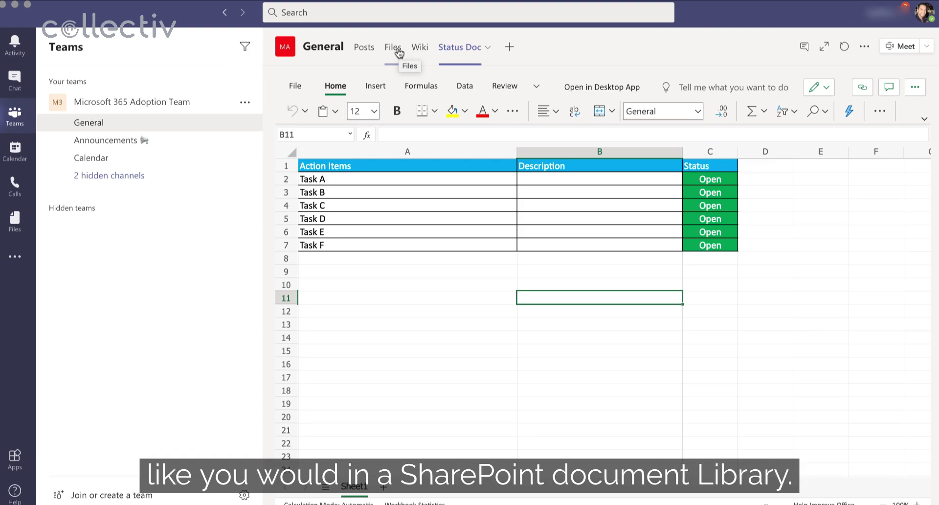
left_click(784, 273)
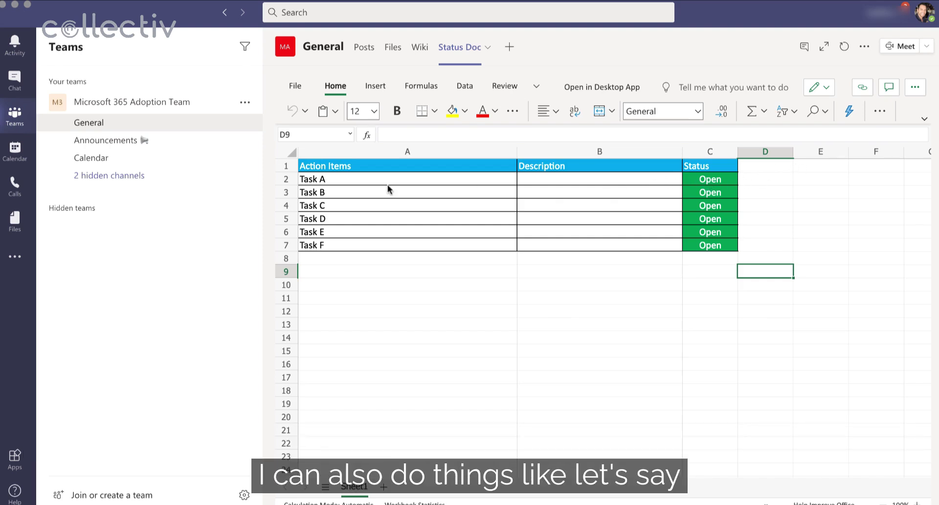
Post the comment "Hey guys whats the latest status." on Task A's Status cell C2 and close the comments.
left_click(730, 178)
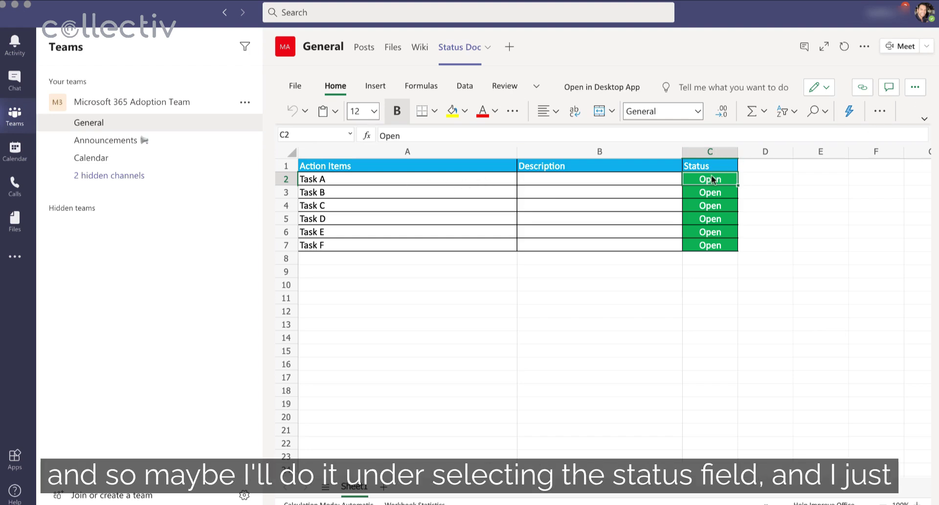
left_click(889, 87)
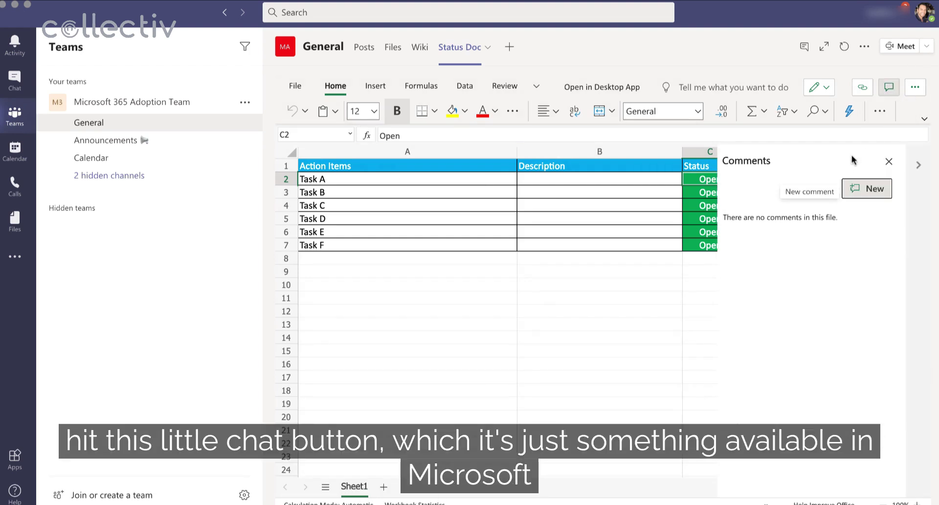
left_click(872, 191)
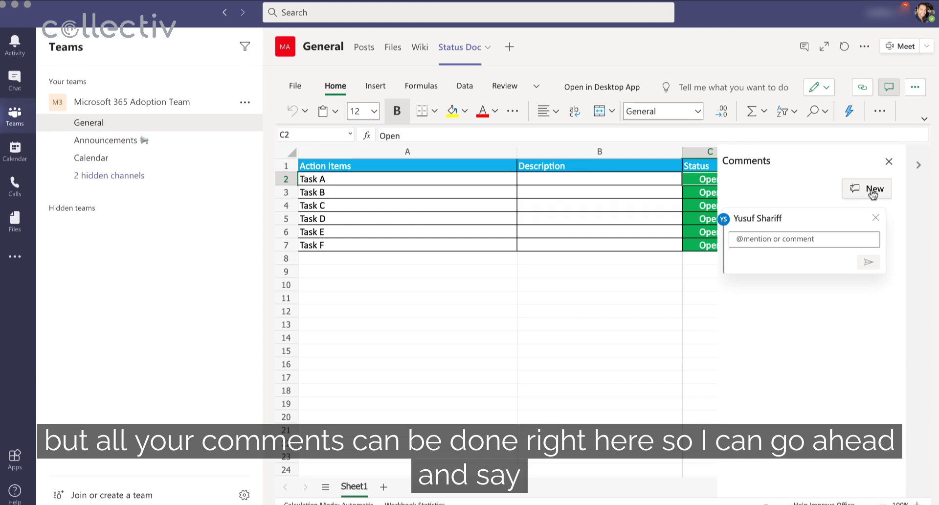
type("Hey guy")
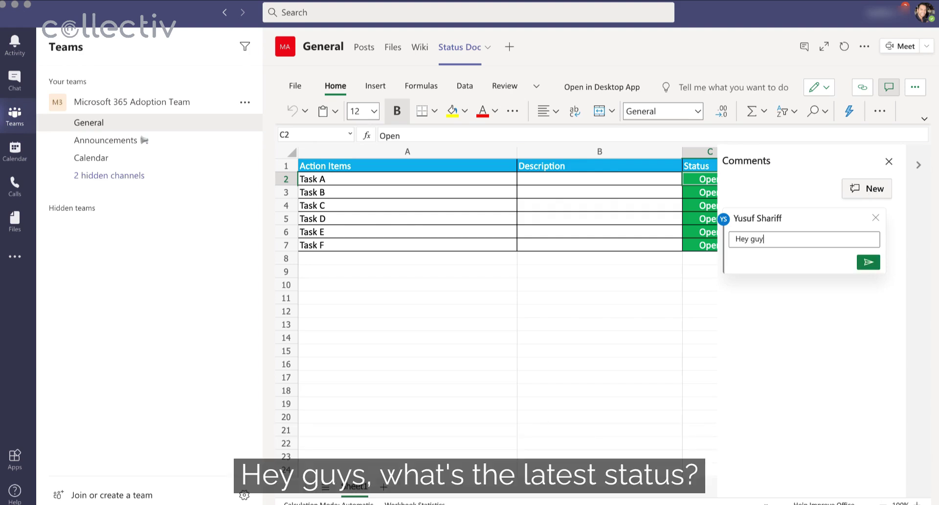
type("s whats the latest status.")
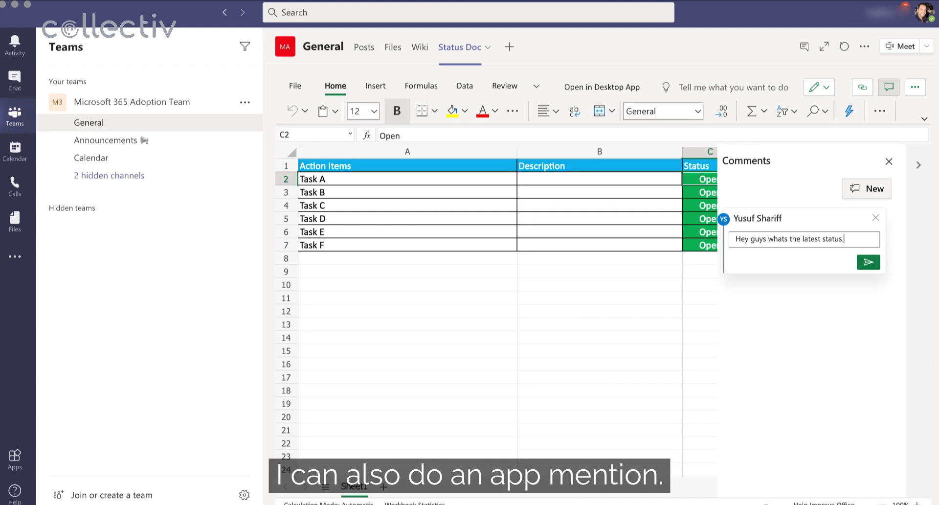
left_click(869, 262)
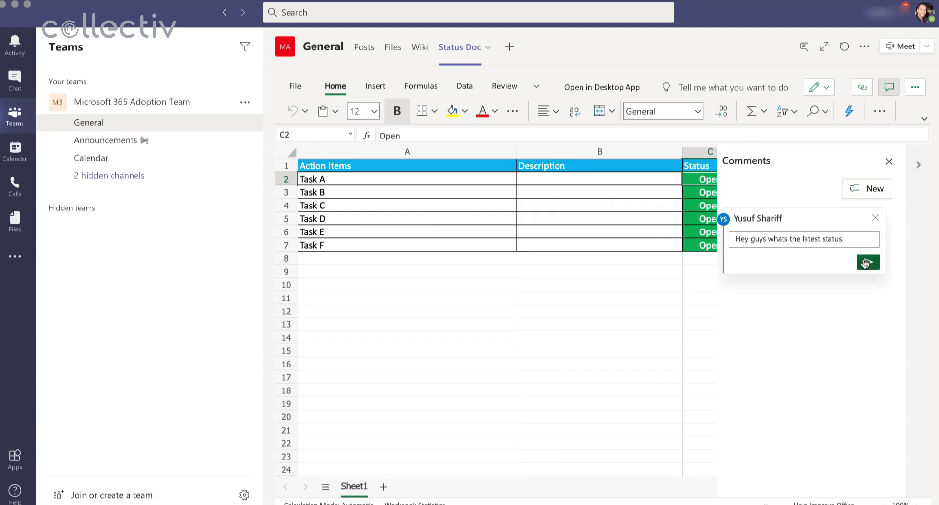
left_click(889, 162)
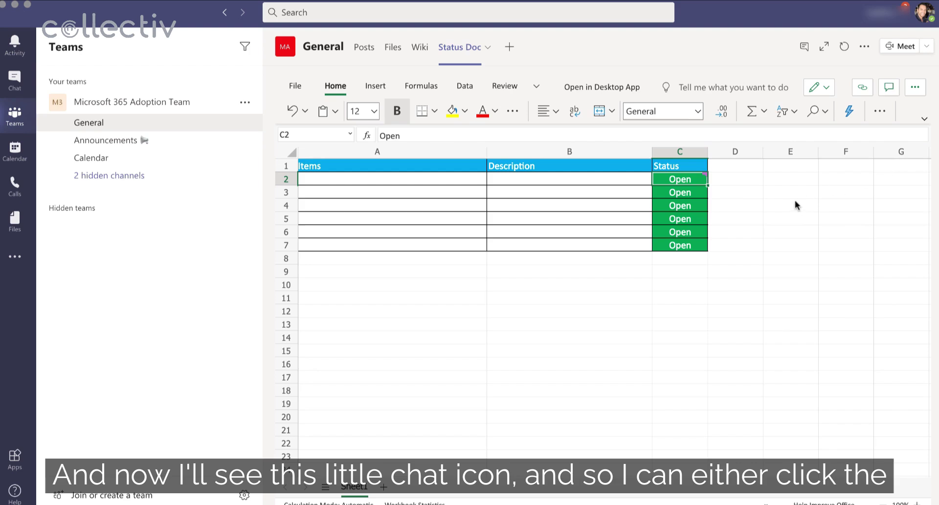
Review the comment on cell C2, both at the cell itself and in the workbook's comment list.
mouse_move(704, 177)
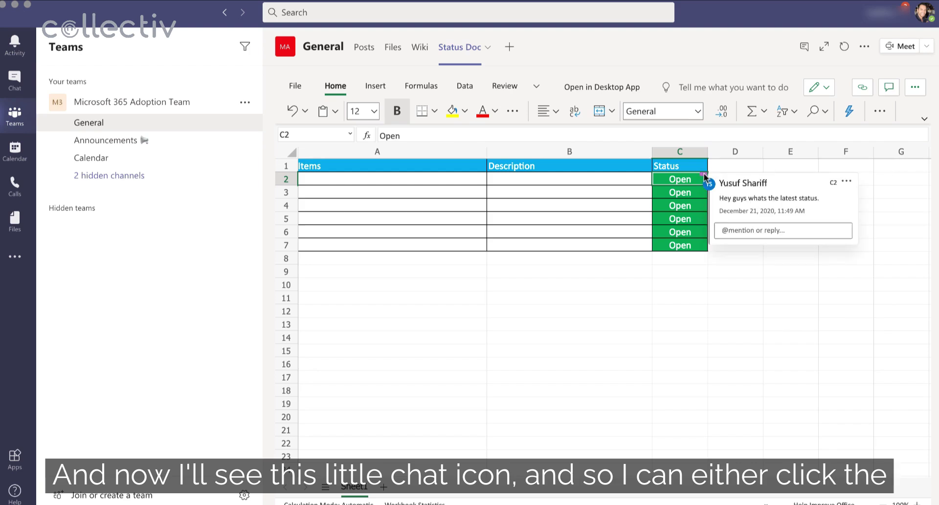
left_click(888, 88)
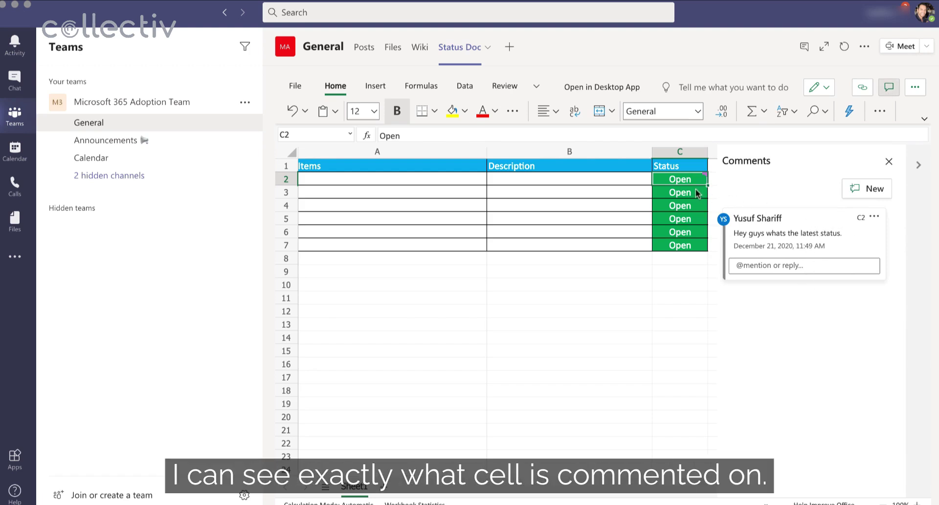
left_click(888, 161)
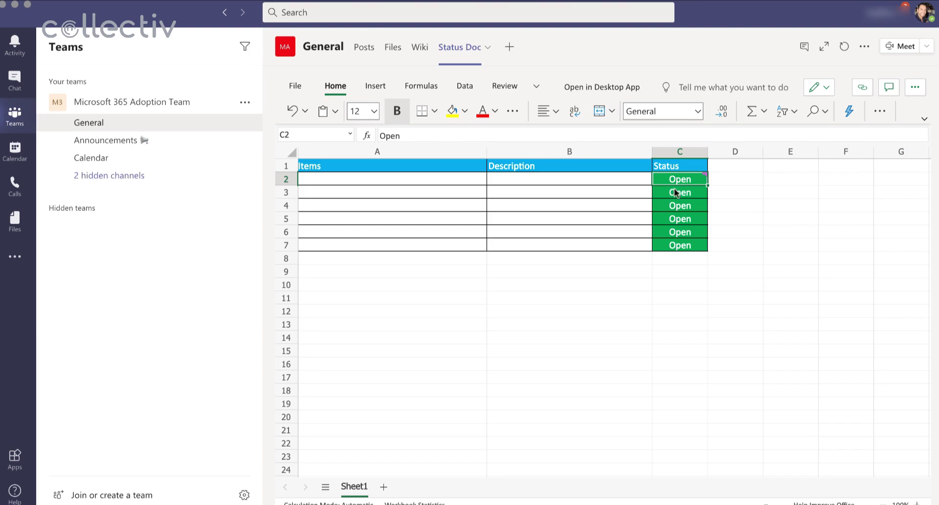
left_click(683, 191)
left_click(687, 181)
mouse_move(705, 180)
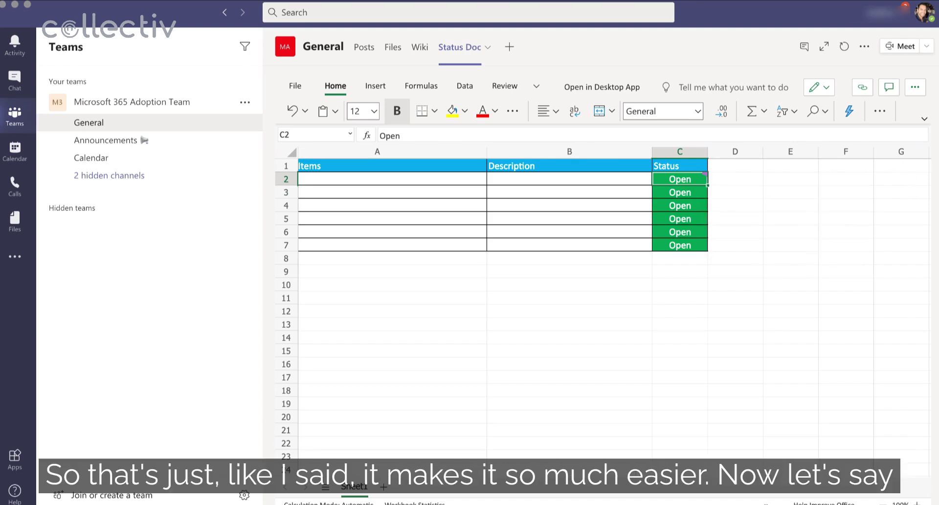
left_click(614, 196)
left_click(412, 176)
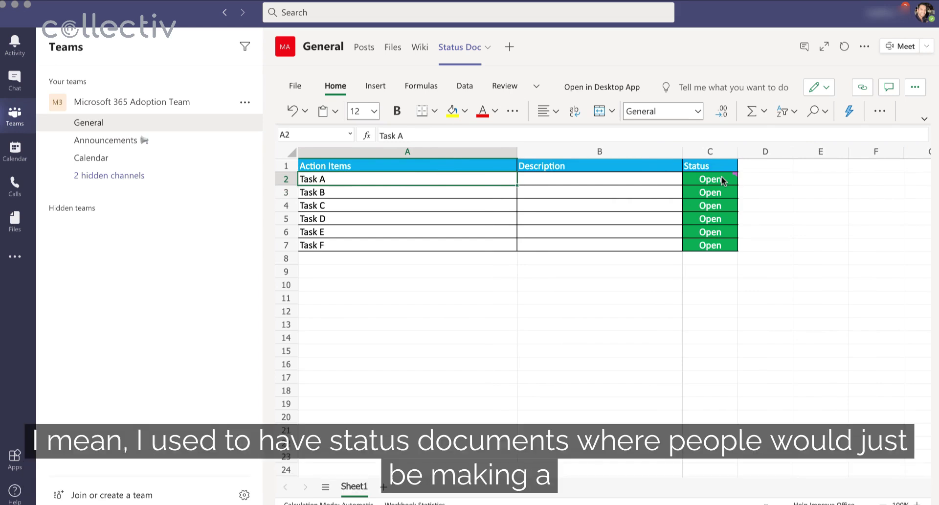
left_click(729, 180)
left_click(781, 180)
left_click(826, 181)
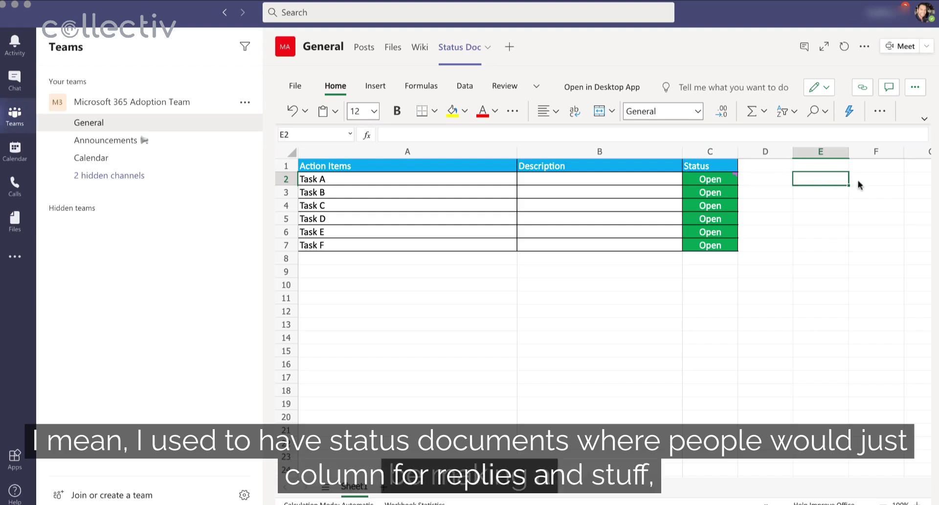
left_click(880, 181)
left_click(913, 181)
left_click(876, 181)
left_click(753, 181)
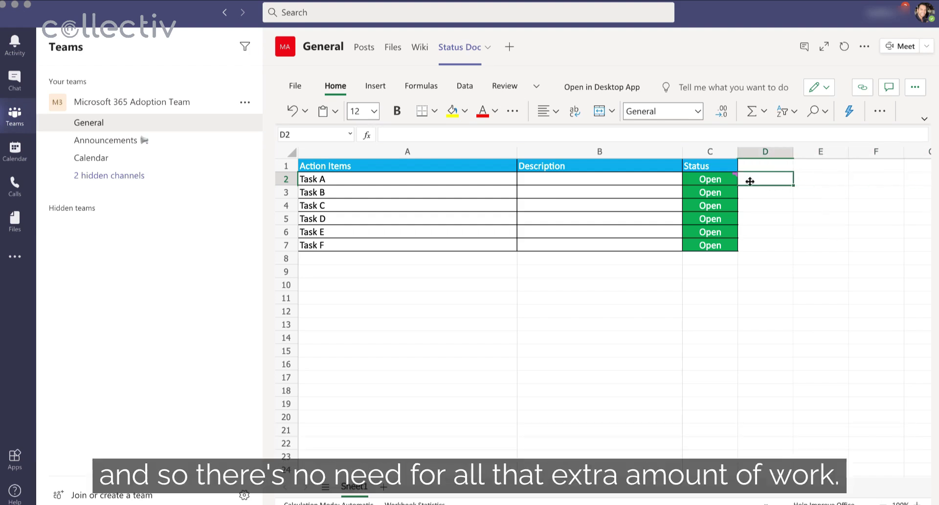
left_click(723, 181)
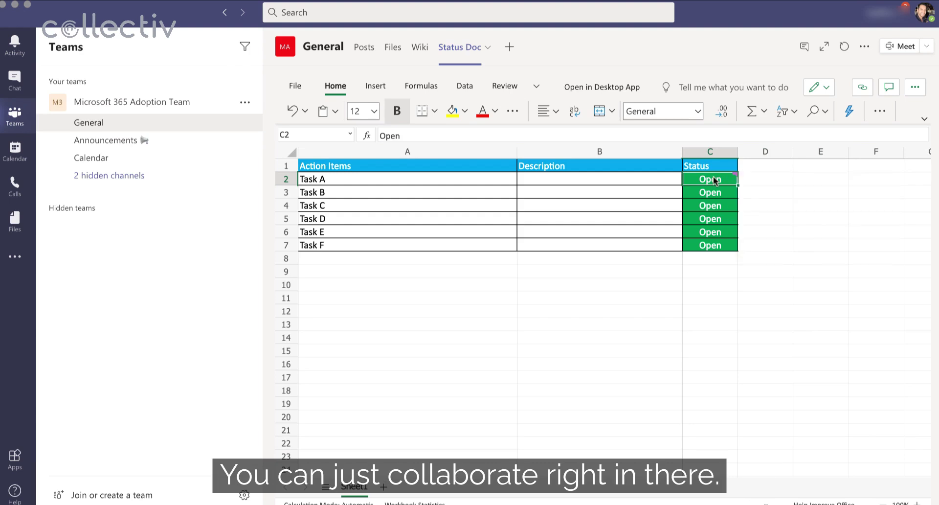
left_click(320, 169)
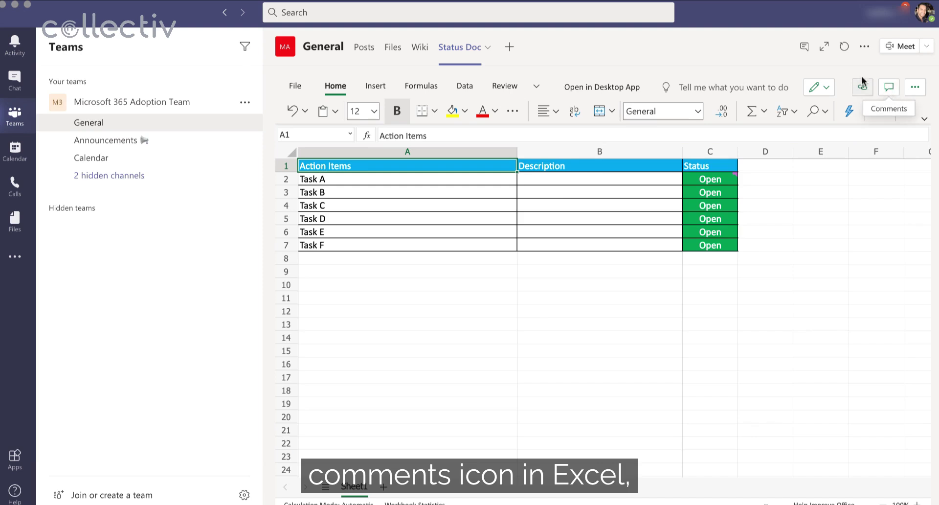
Post "Hey Guys - Updates to the status doc have been made. Please review and send feedback by EOD." in the Status Doc tab conversation.
left_click(805, 51)
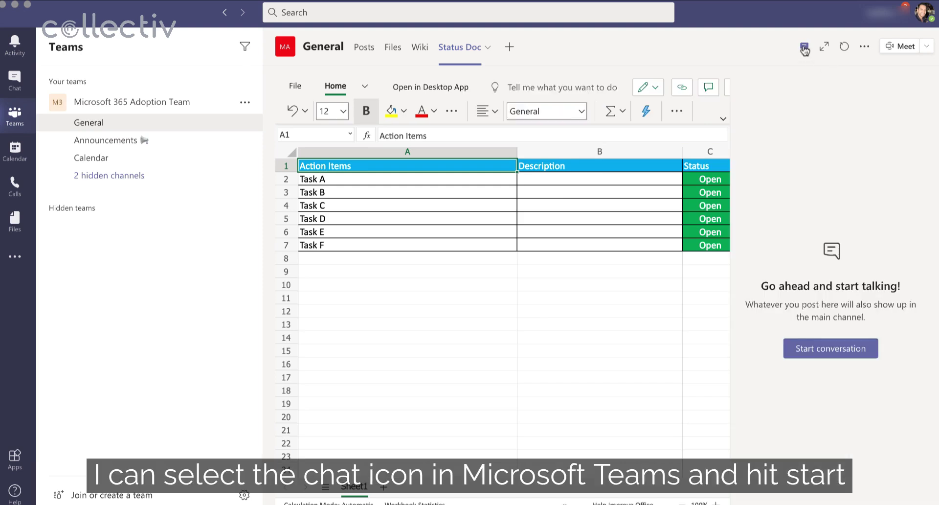
left_click(832, 350)
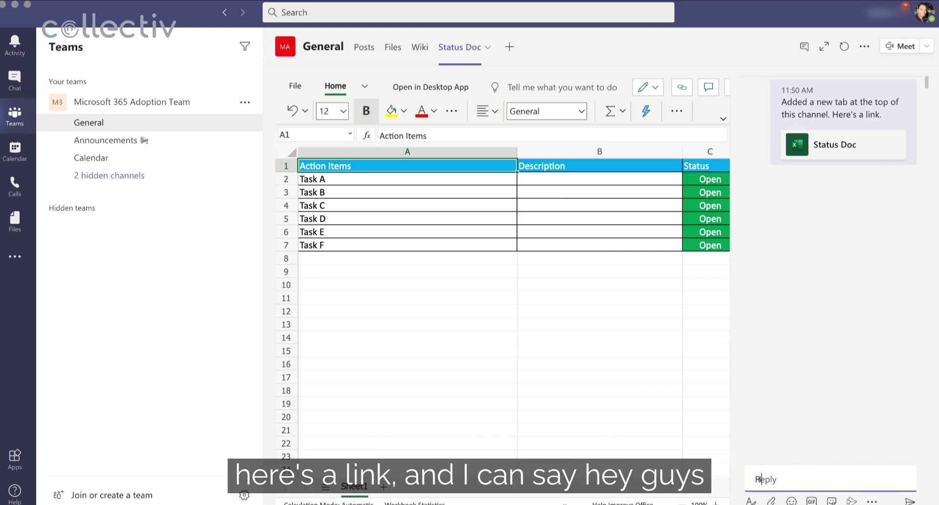
type("He guys")
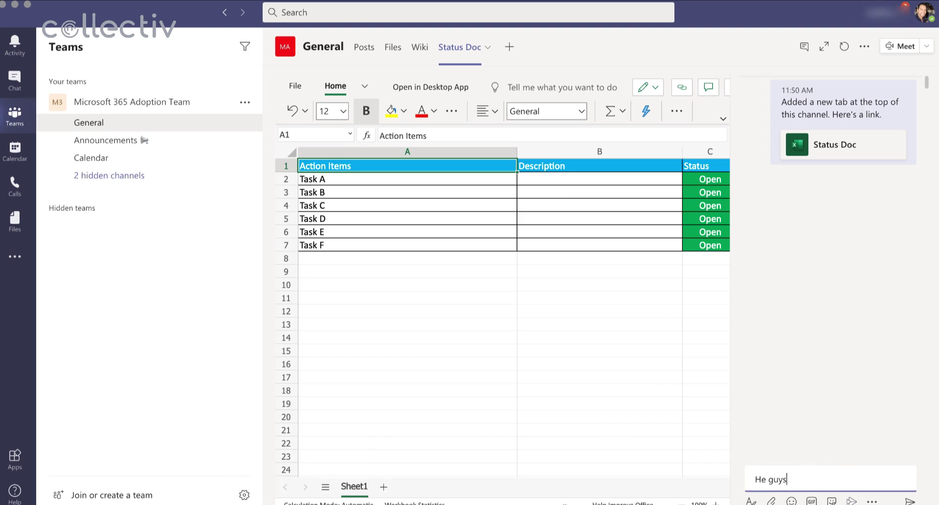
key("BackSpace")
key("BackSpace")
key("BackSpace")
type("y")
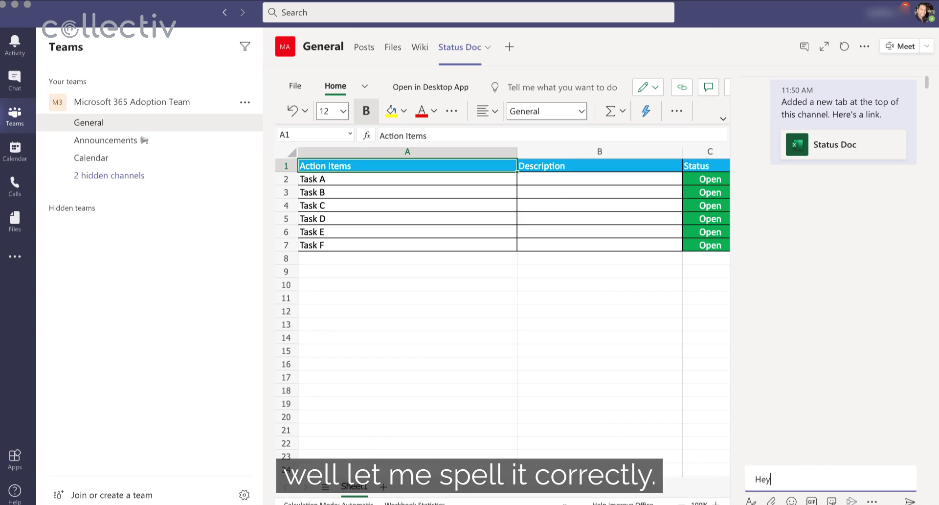
type(" Guys - ")
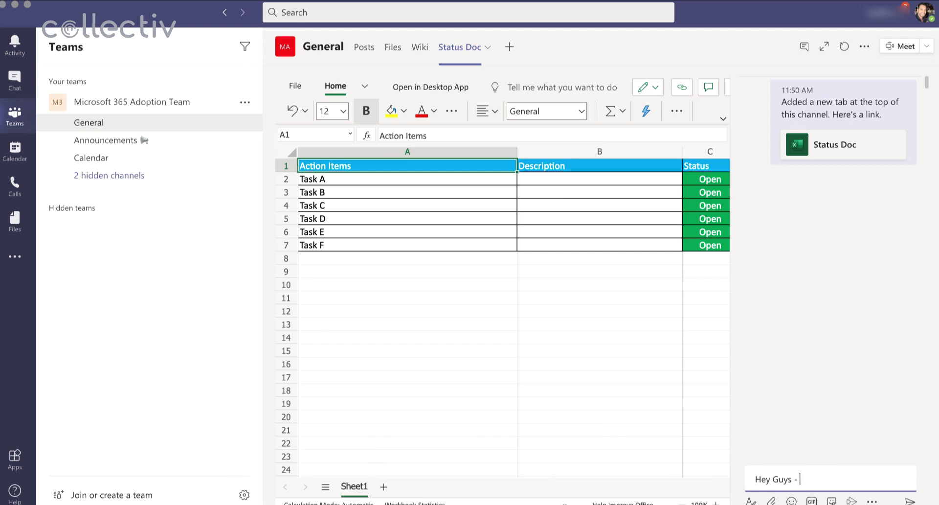
type("Updates")
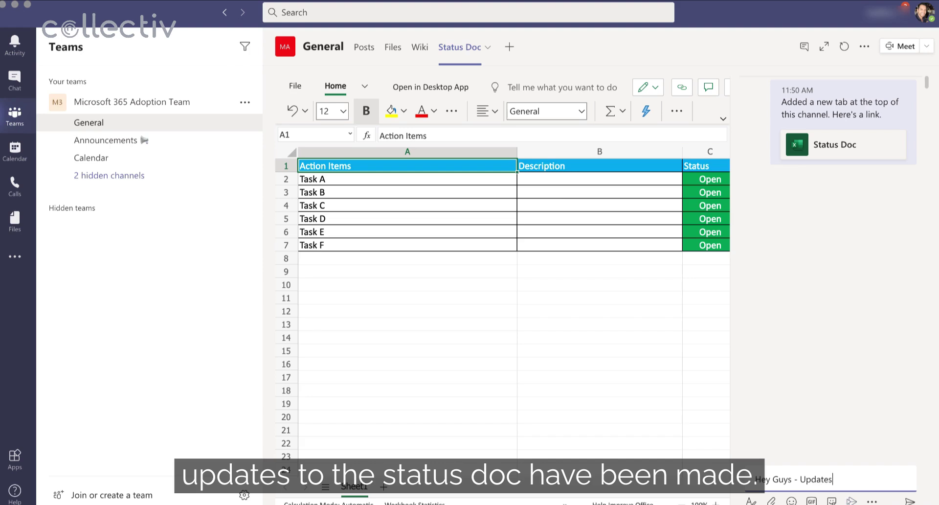
type(" to the status doc have been ma")
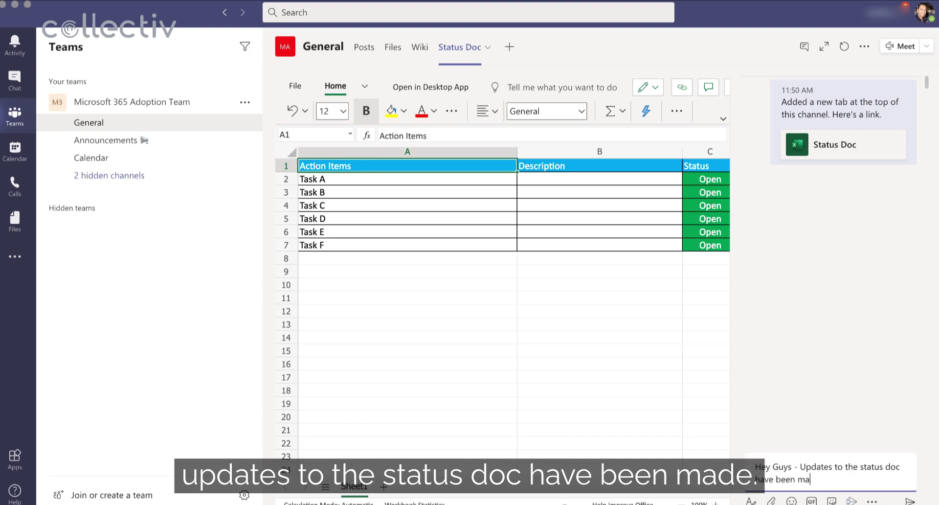
type("de. Please review a")
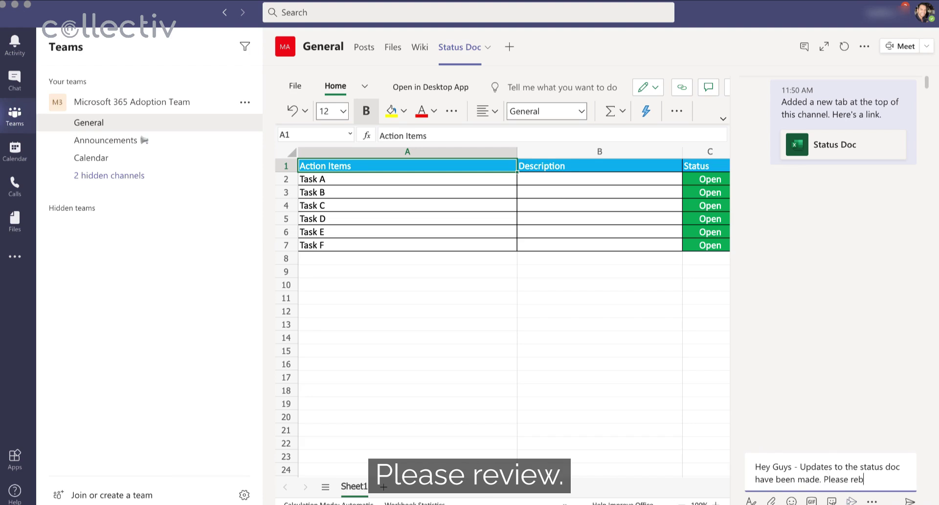
type("nd ")
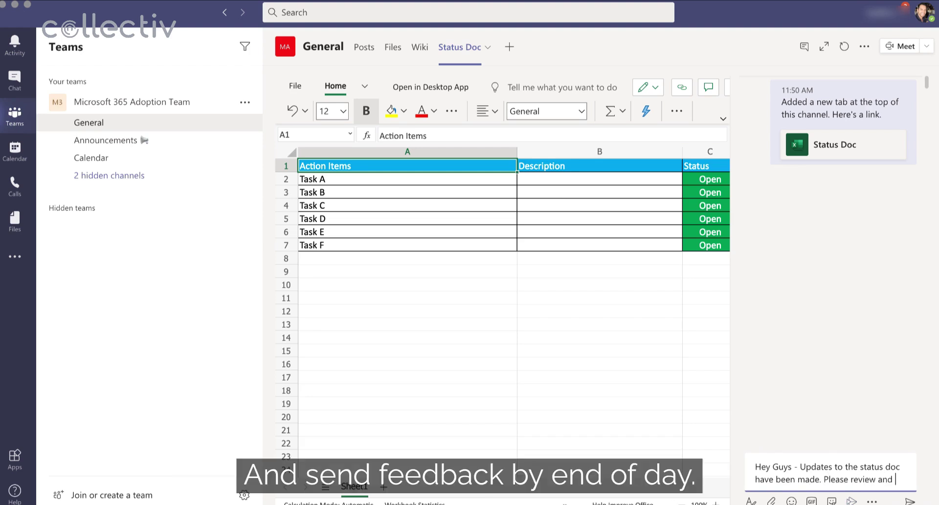
type("send feedb")
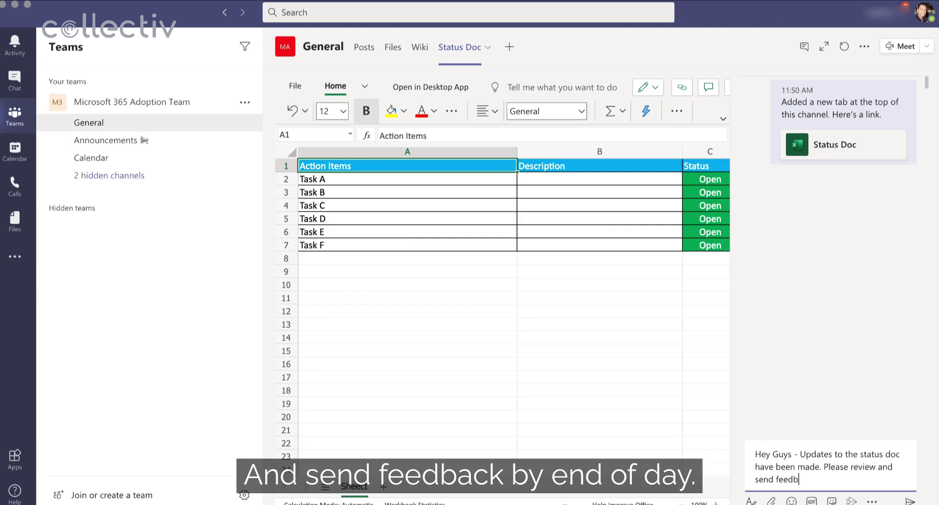
type("ack by EOD.")
key("Return")
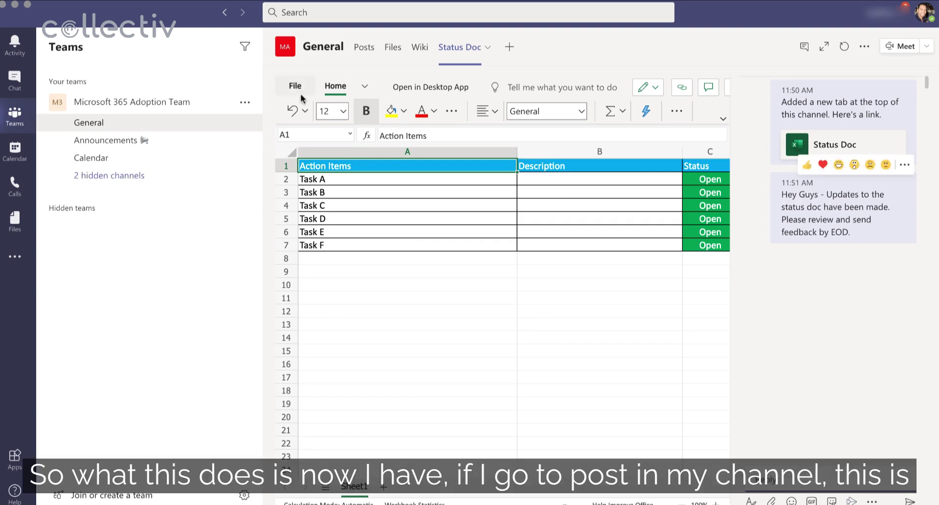
Review the Status Doc conversation in the General channel's posts and the options available for a message, then dismiss them.
left_click(366, 47)
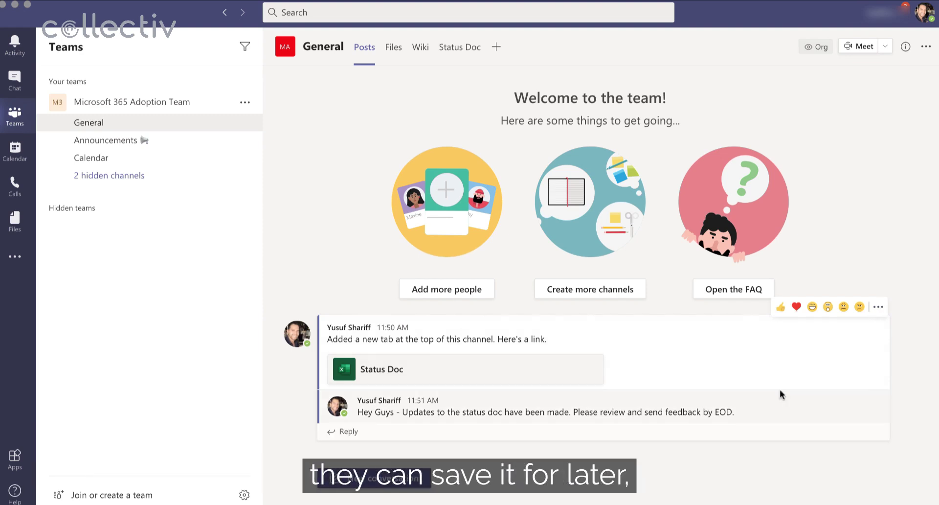
left_click(877, 380)
mouse_move(875, 388)
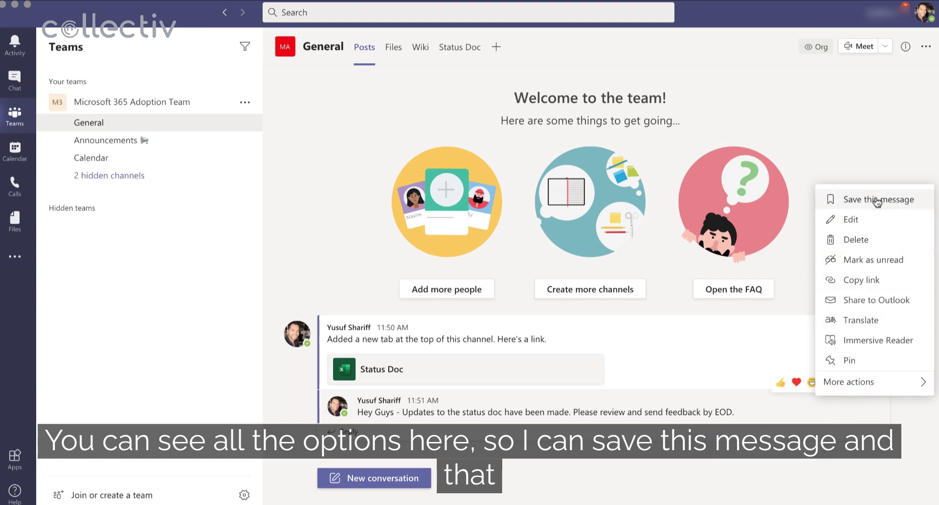
left_click(720, 343)
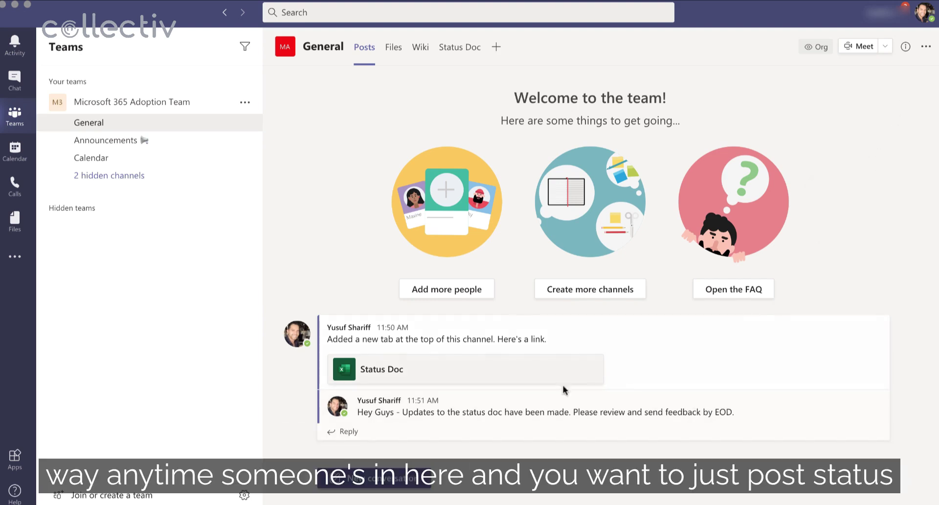
Return to the Status Doc workbook and review commented Status cell C2 alongside the tab conversation.
left_click(446, 61)
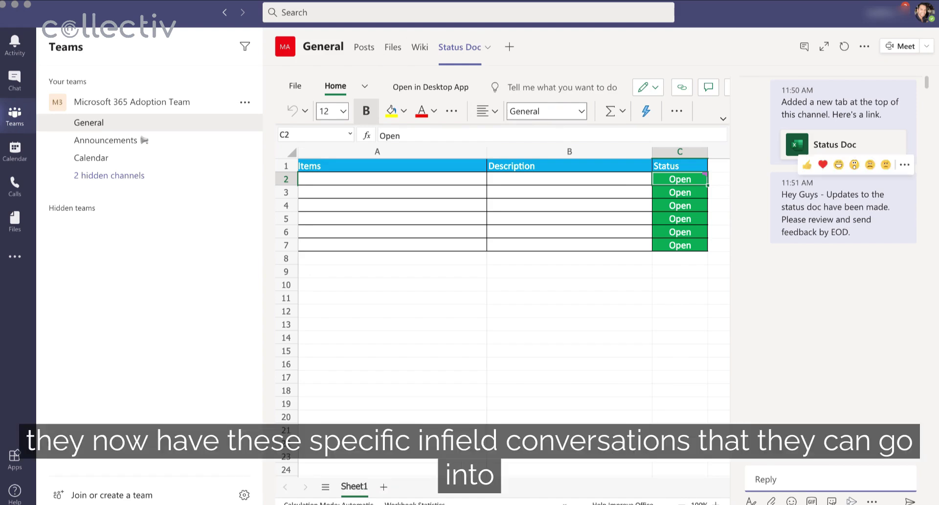
mouse_move(699, 179)
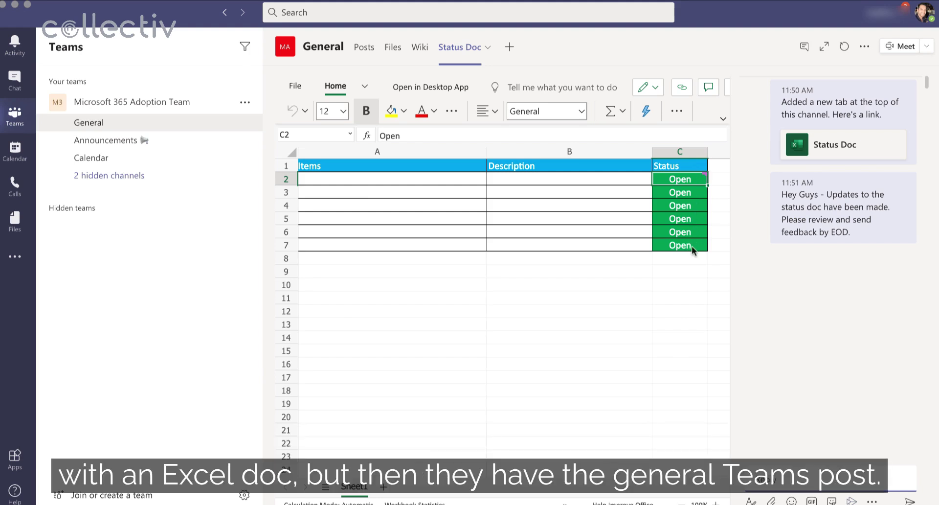
mouse_move(806, 93)
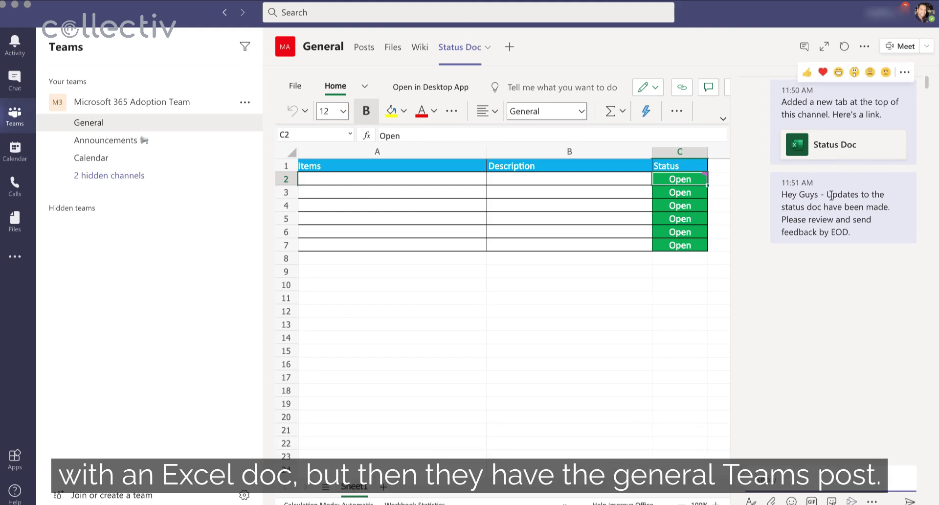
mouse_move(846, 195)
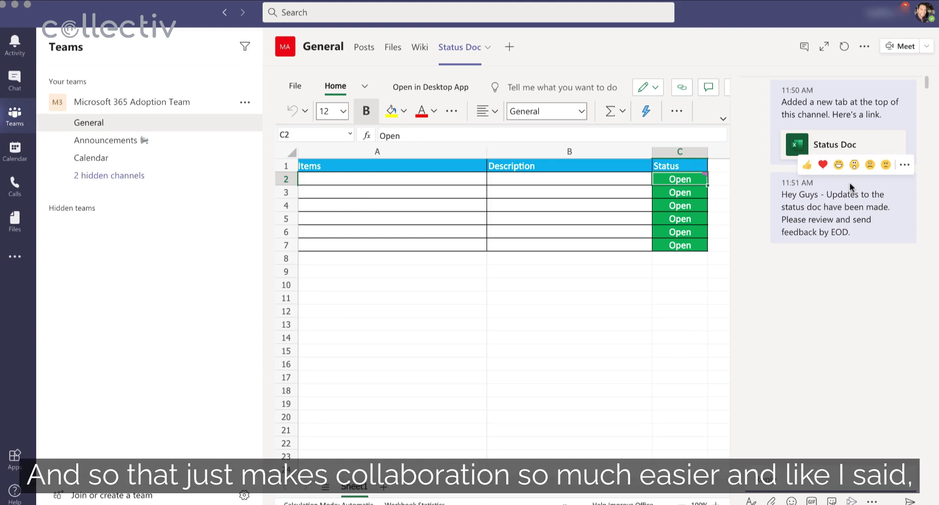